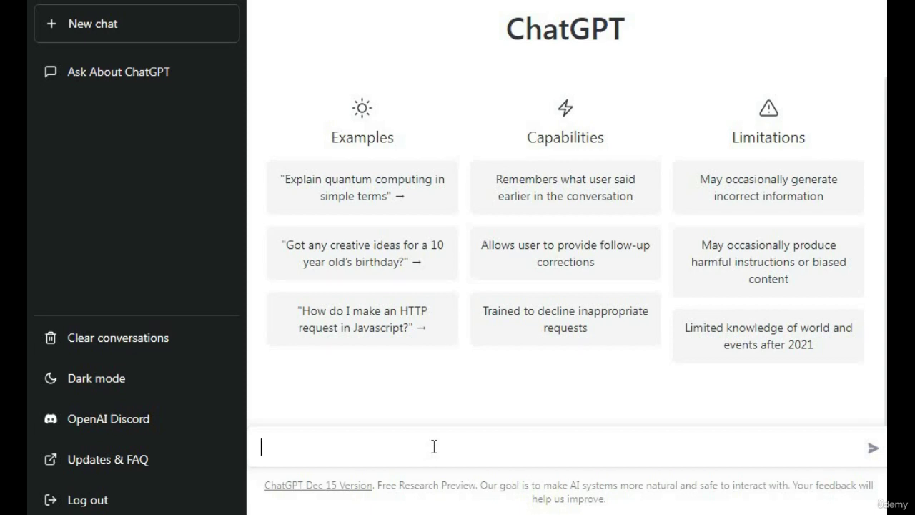
Step: Ask the chatbot the question "what is ai ?" in the new chat
{"action": "type", "text": "what is ai "}
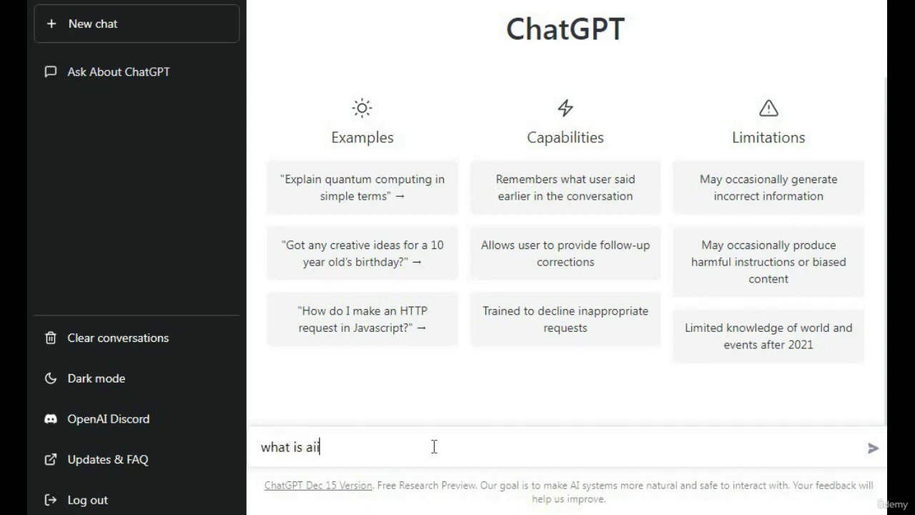
{"action": "type", "text": "?"}
{"action": "key", "text": "Return"}
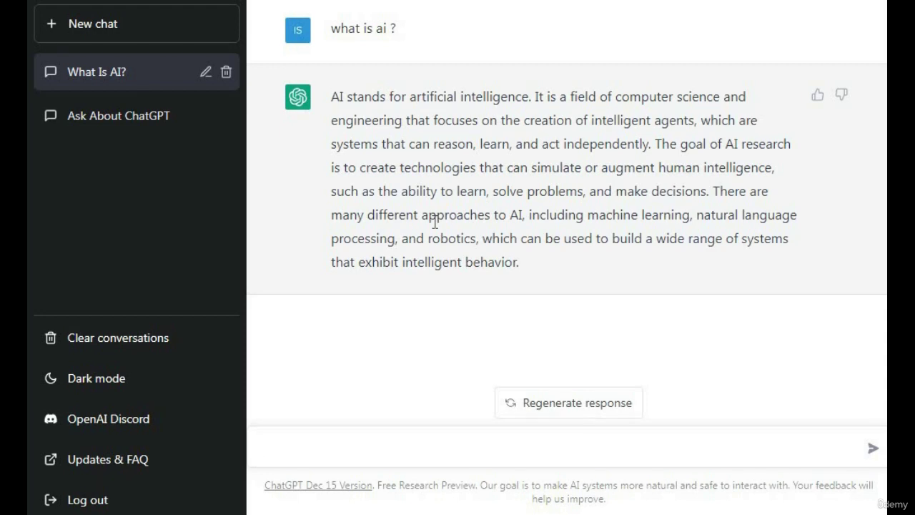
Step: Send the follow-up question "what is robotics ?" in the same conversation
{"action": "left_click", "coordinate": [419, 433]}
{"action": "type", "text": "whatt"}
{"action": "key", "text": "BackSpace"}
{"action": "type", "text": "is ro"}
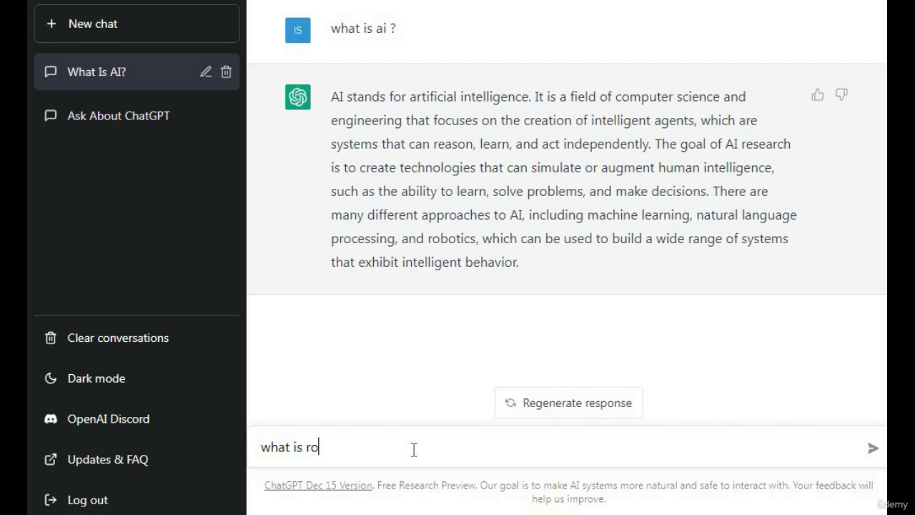
{"action": "type", "text": "botics ?"}
{"action": "key", "text": "Return"}
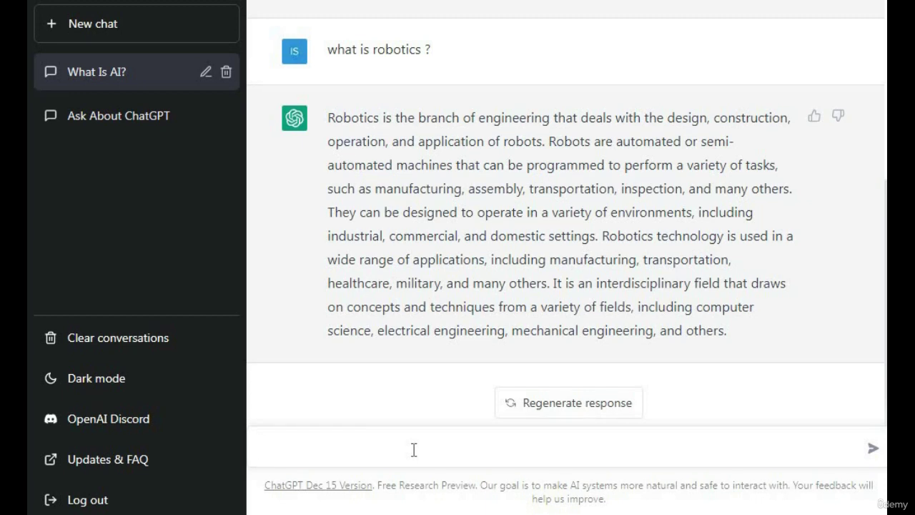
Step: Submit the arithmetic question "what is 2+ 2 ?" in the same conversation
{"action": "type", "text": "what is 2+ 2"}
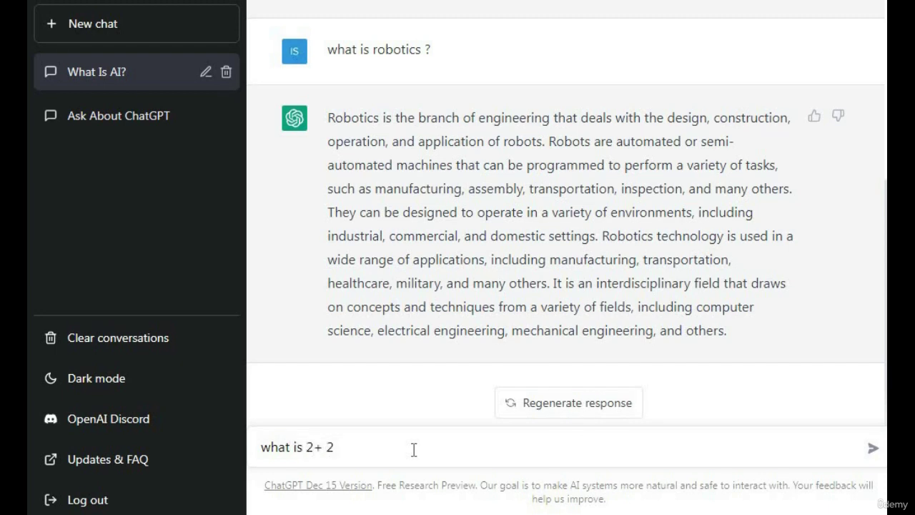
{"action": "type", "text": " ?"}
{"action": "key", "text": "Return"}
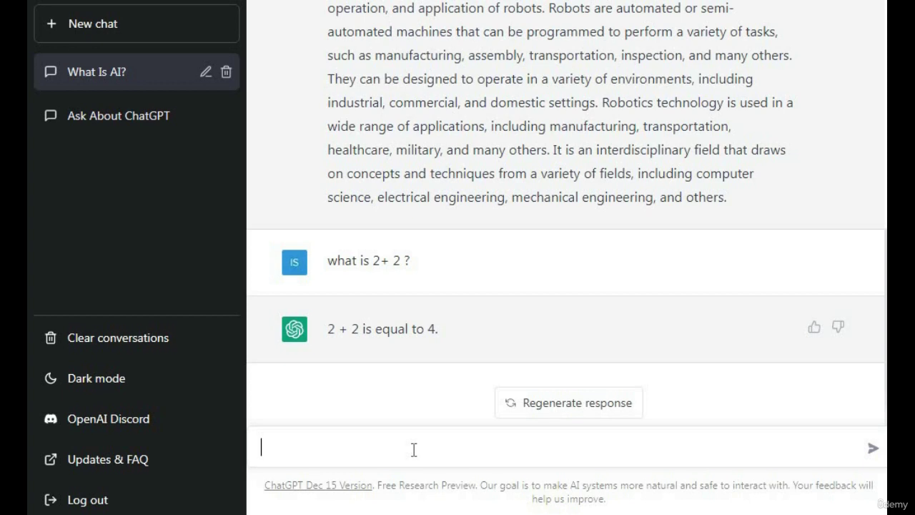
Step: Submit the calculation question "what is 51 * 1/10 ?" in the same conversation
{"action": "type", "text": "wha"}
{"action": "type", "text": "t is 51 * "}
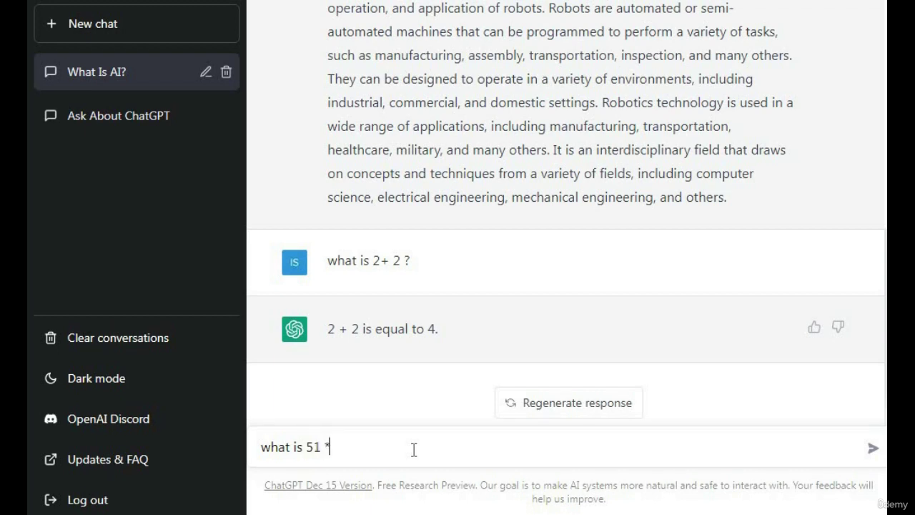
{"action": "type", "text": "1/10 ?"}
{"action": "key", "text": "Return"}
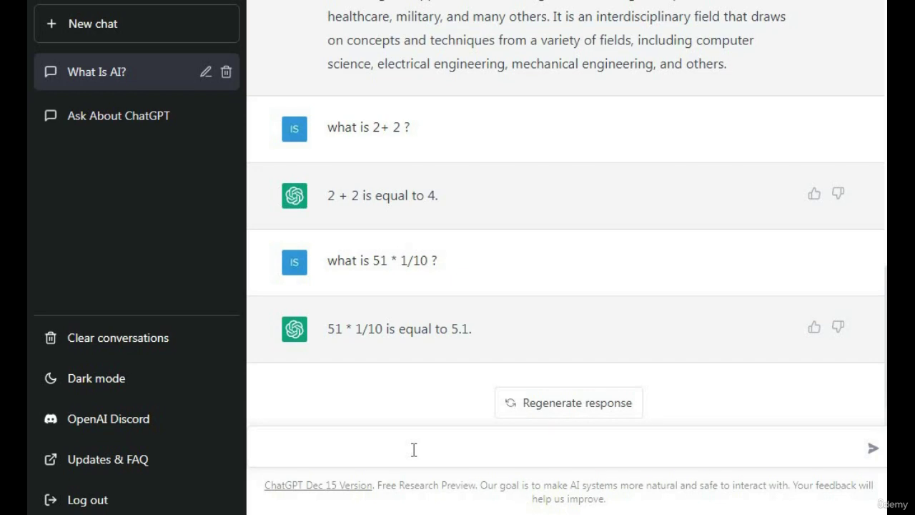
Step: Ask "who is the founder of computer ?" in the same conversation
{"action": "type", "text": "wh"}
{"action": "key", "text": "BackSpace"}
{"action": "key", "text": "BackSpace"}
{"action": "type", "text": "what is c"}
{"action": "key", "text": "BackSpace"}
{"action": "key", "text": "BackSpace"}
{"action": "key", "text": "BackSpace"}
{"action": "key", "text": "BackSpace"}
{"action": "key", "text": "BackSpace"}
{"action": "key", "text": "BackSpace"}
{"action": "key", "text": "BackSpace"}
{"action": "type", "text": "o is the founder of"}
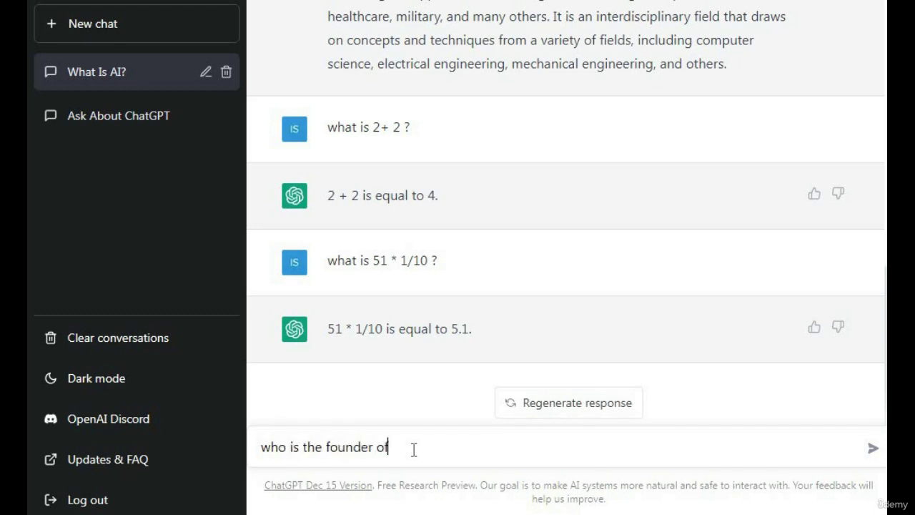
{"action": "type", "text": " computers"}
{"action": "key", "text": "BackSpace"}
{"action": "type", "text": "?"}
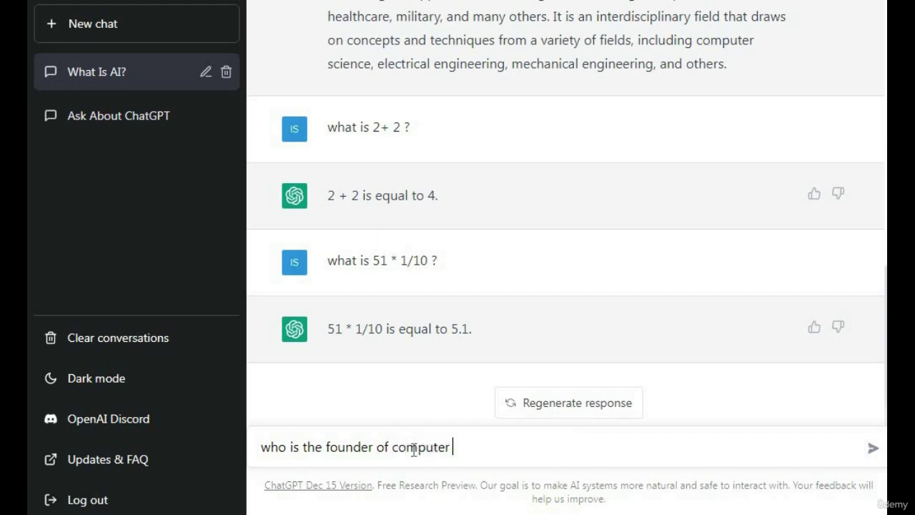
{"action": "key", "text": "Return"}
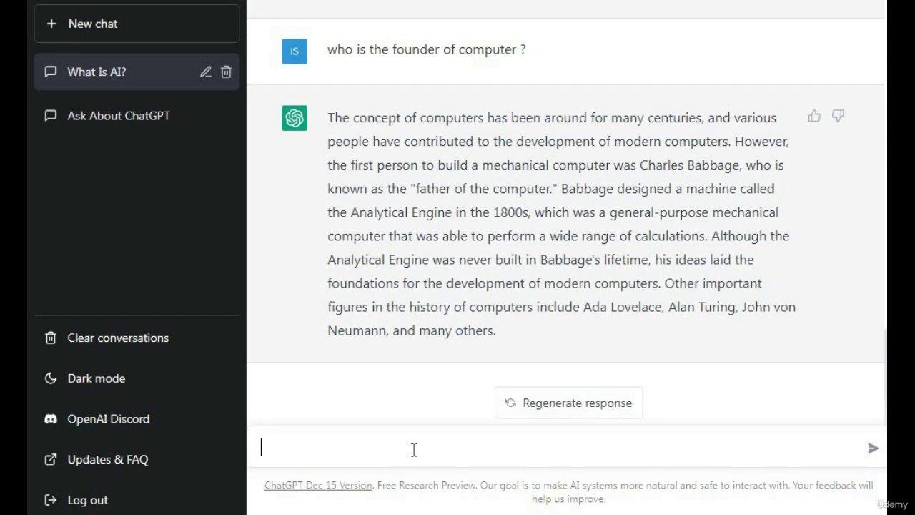
Step: Ask "who is the founder of ai ?" in the same conversation
{"action": "type", "text": "who is the oun"}
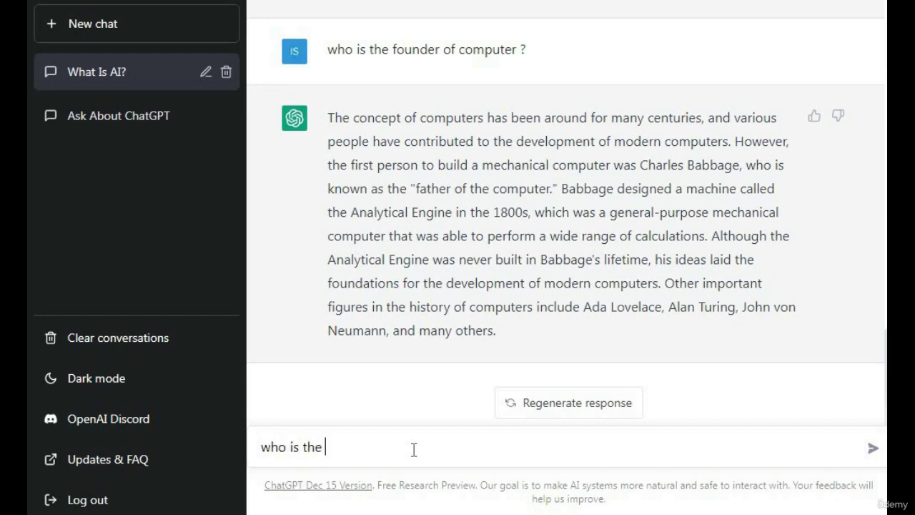
{"action": "key", "text": "BackSpace"}
{"action": "key", "text": "BackSpace"}
{"action": "key", "text": "BackSpace"}
{"action": "type", "text": "founder of ai ?"}
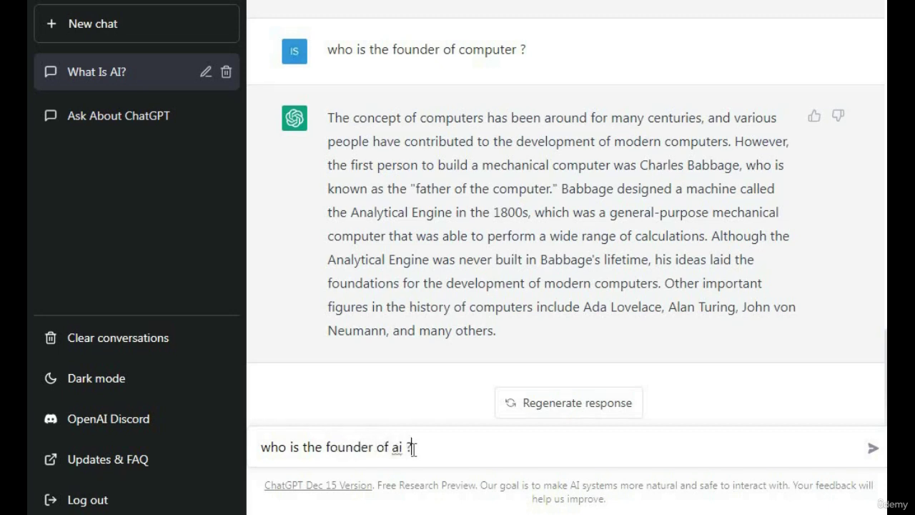
{"action": "key", "text": "Return"}
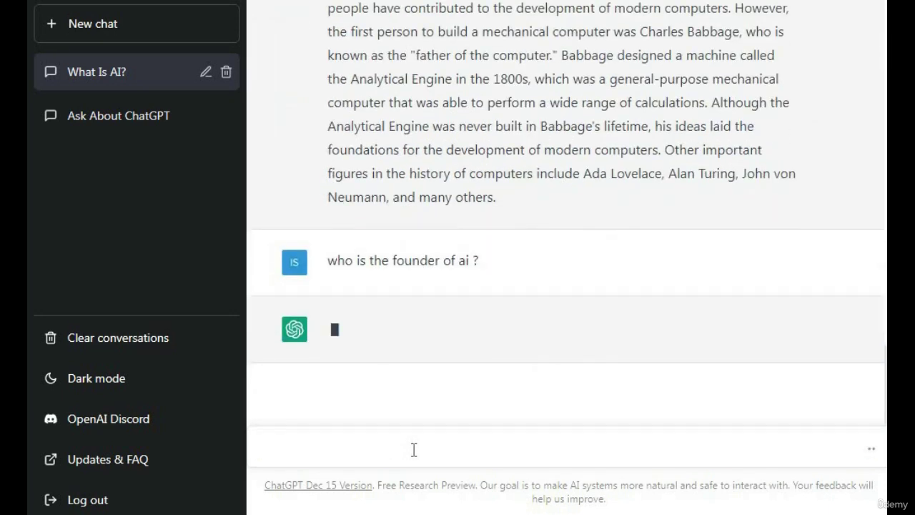